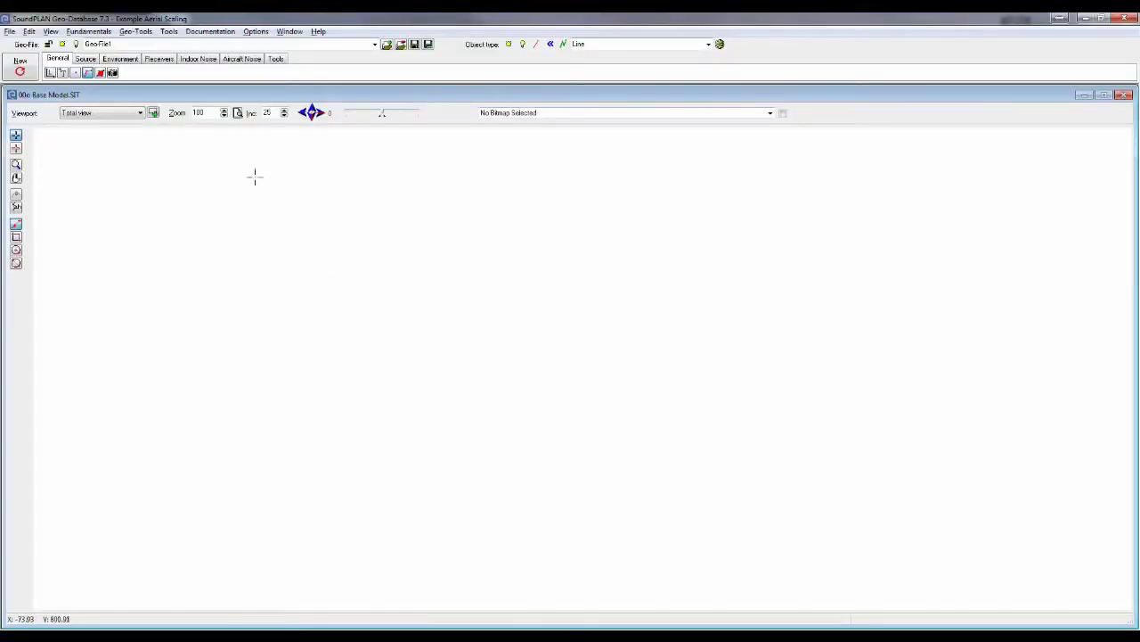
- Load the contour plan 000 Editing Example.png as a background bitmap via Fundamentals > Bitmap > Load
left_click(91, 33)
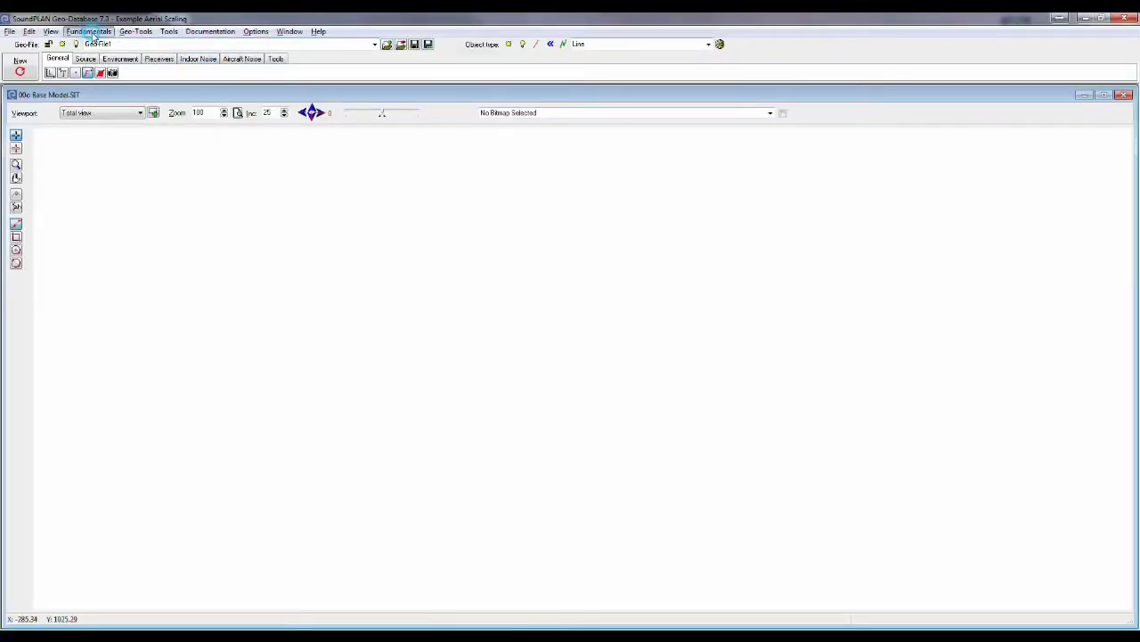
mouse_move(133, 44)
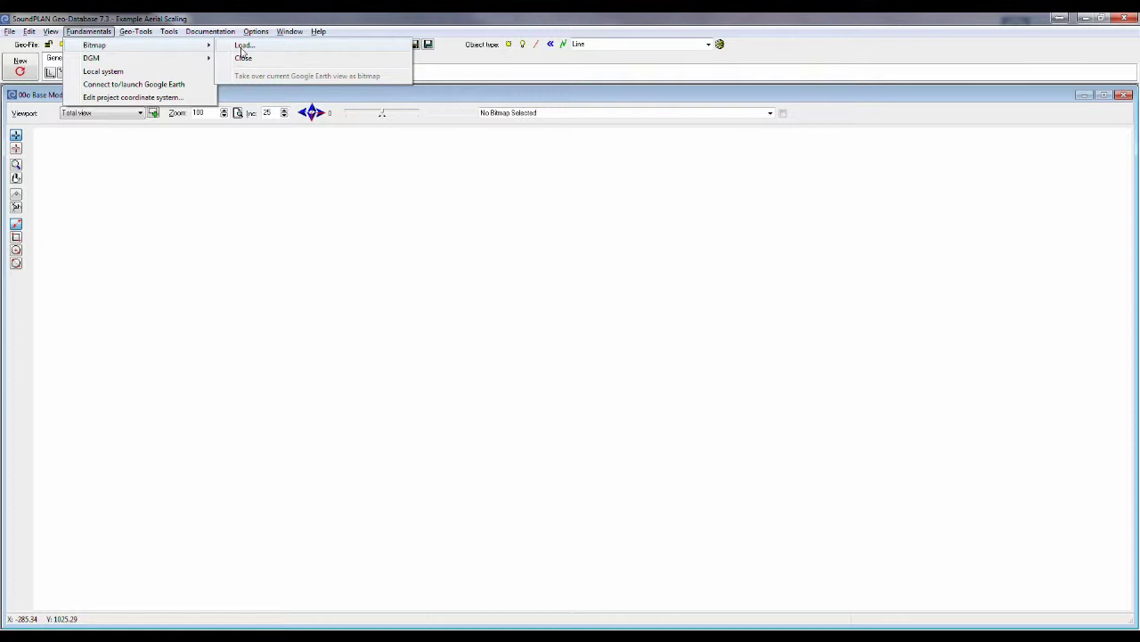
left_click(241, 48)
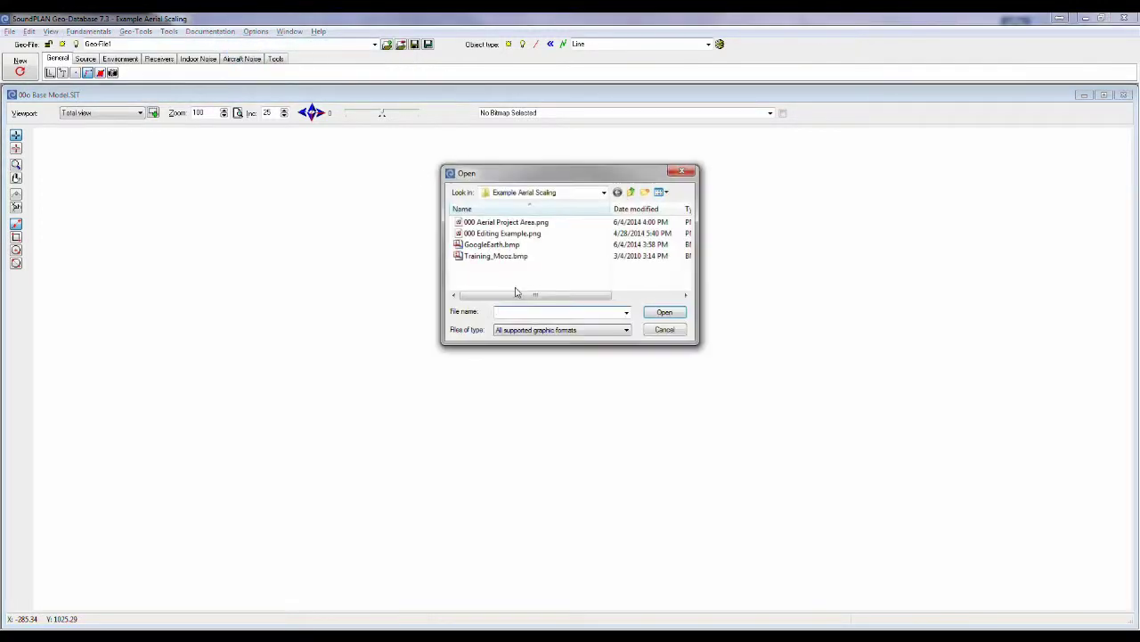
left_click(559, 331)
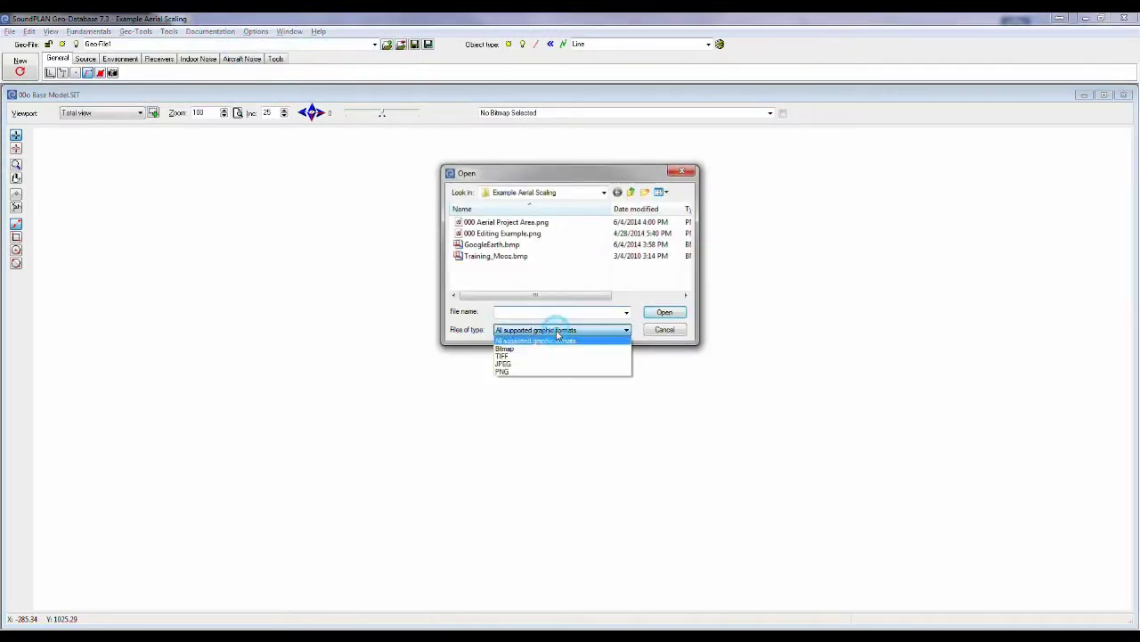
left_click(505, 234)
left_click(504, 233)
left_click(668, 315)
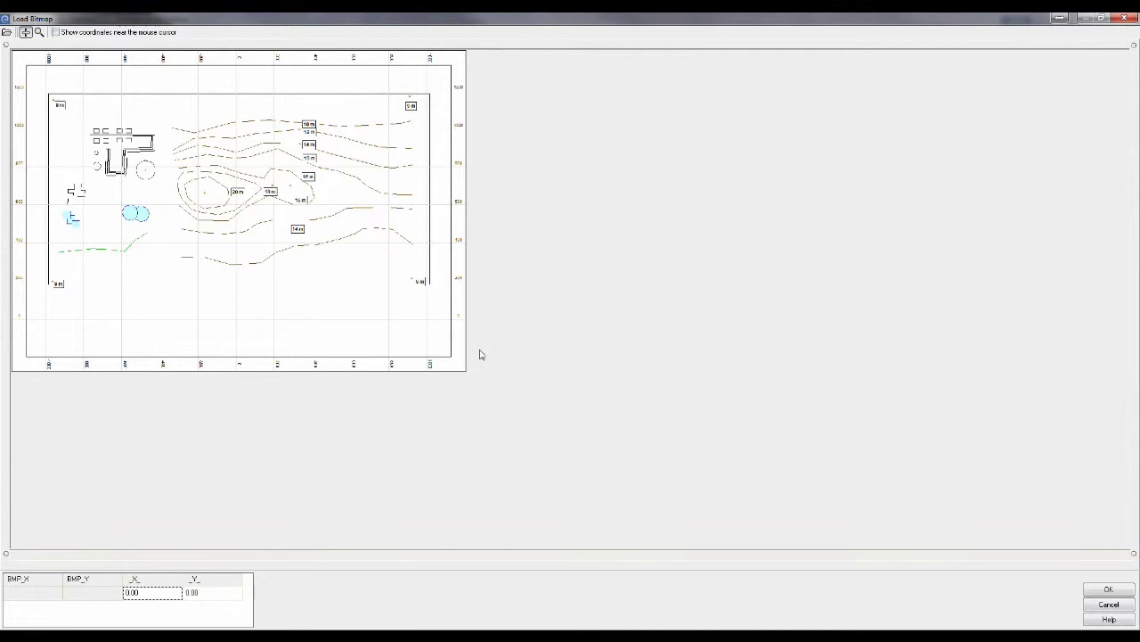
- Magnify the contour plan preview with the magnifier, then switch to the crosshair tool
left_click(39, 32)
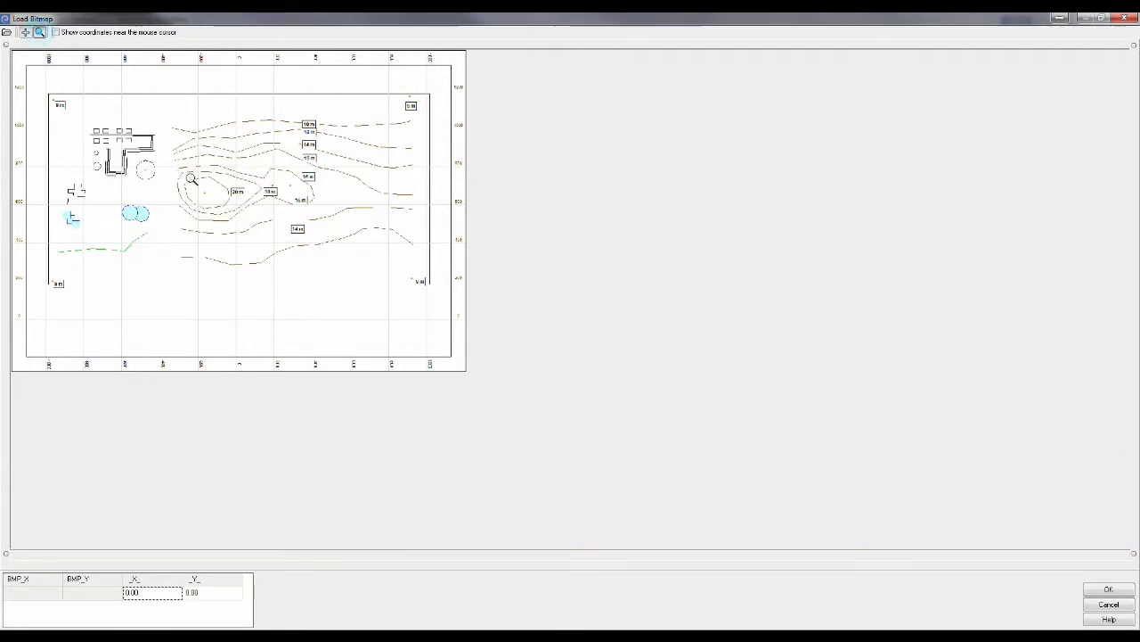
left_click(190, 178)
left_click(190, 179)
left_click(247, 226)
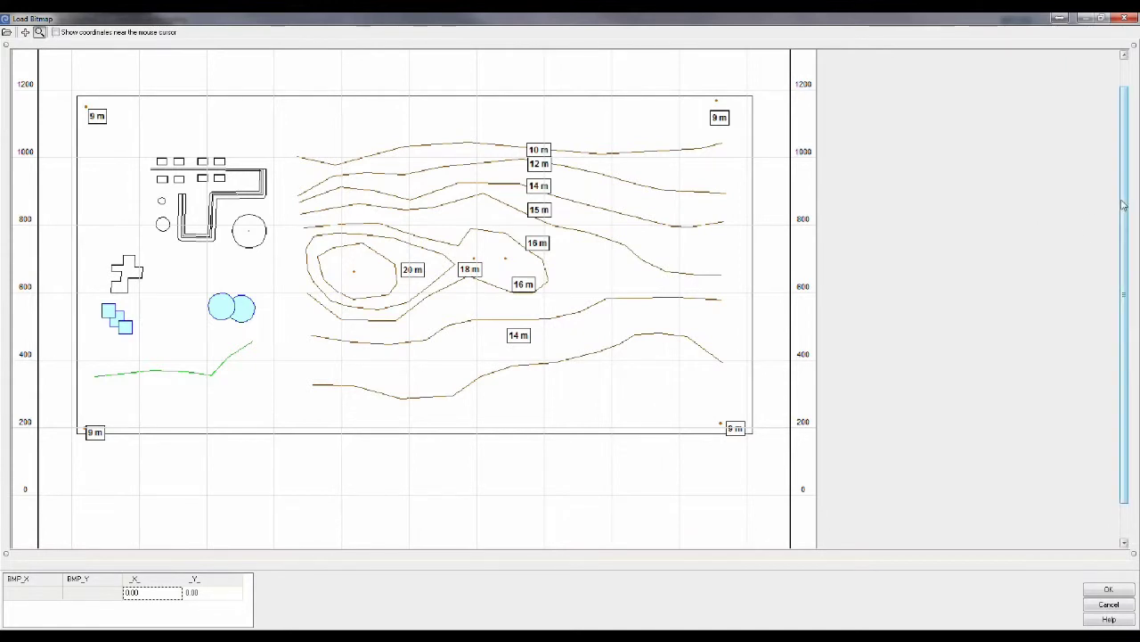
scroll(1124, 205, "down", 1)
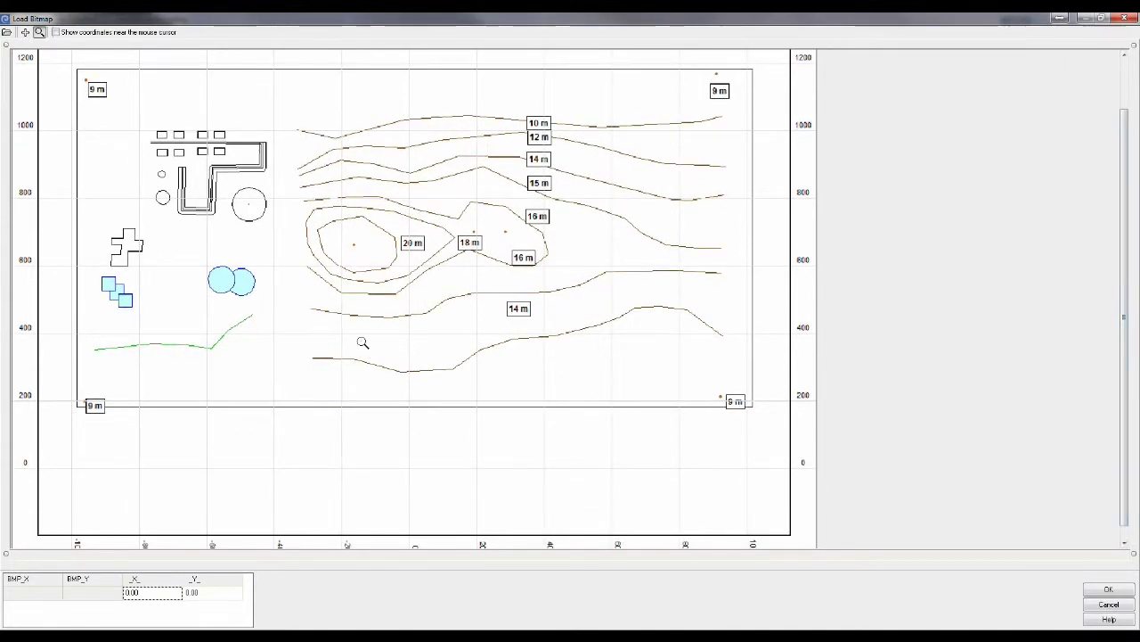
left_click(25, 32)
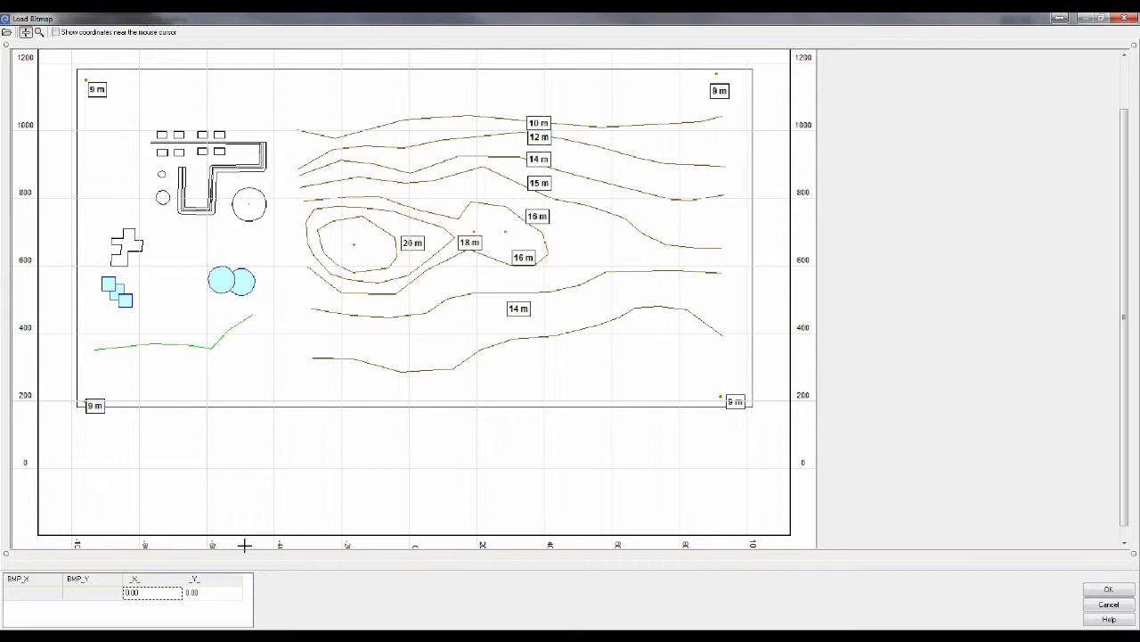
- Reference the plan's lower-left grid point to X -1000, Y 0
left_click(152, 594)
type("-1")
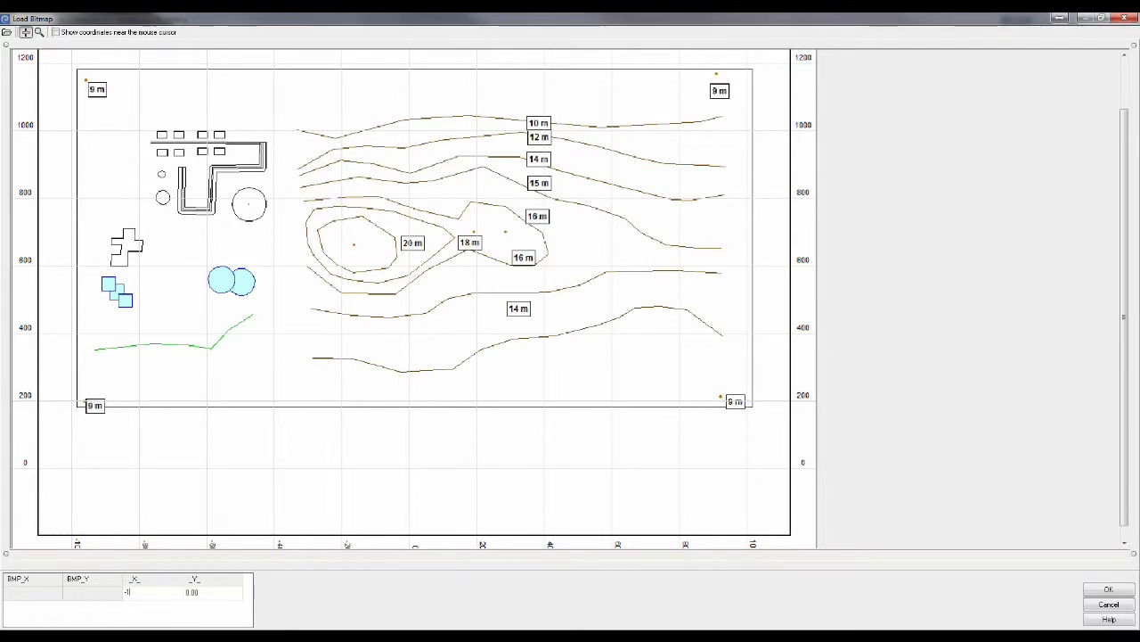
type("000")
key("Tab")
type("0")
mouse_move(71, 465)
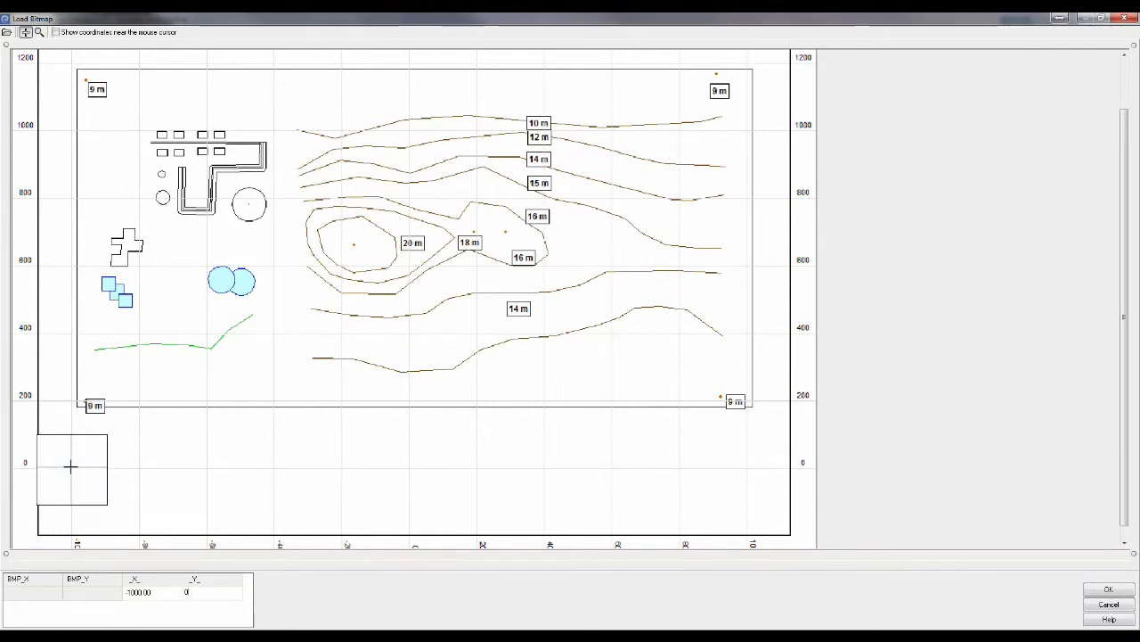
left_click(72, 465)
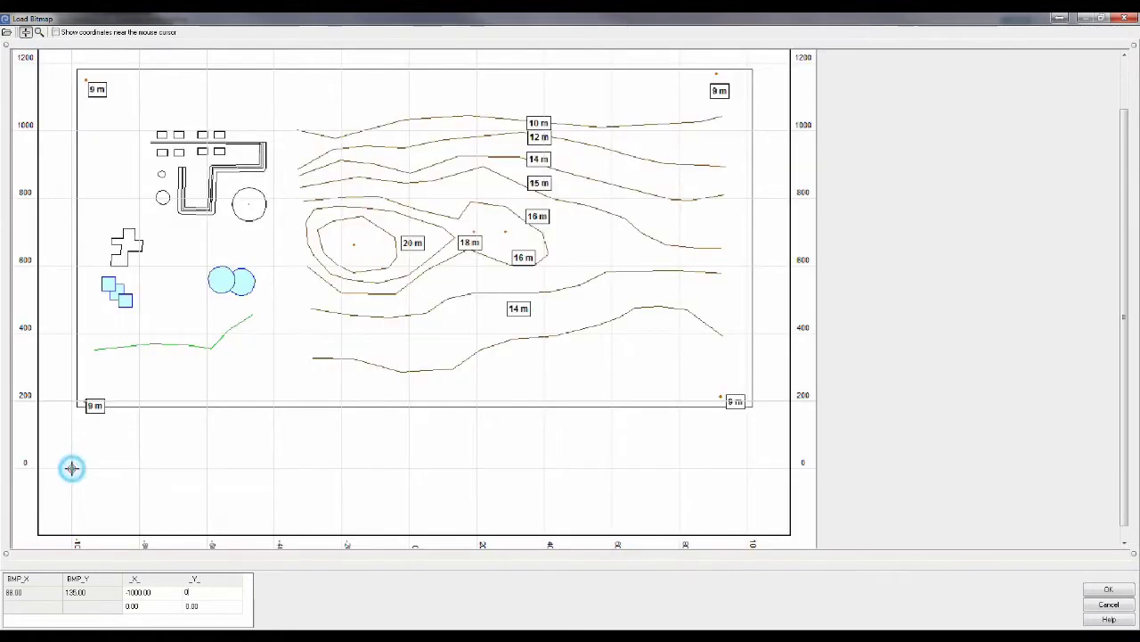
- Reference the plan's top-right corner to X 1000, Y 1200
left_click(153, 605)
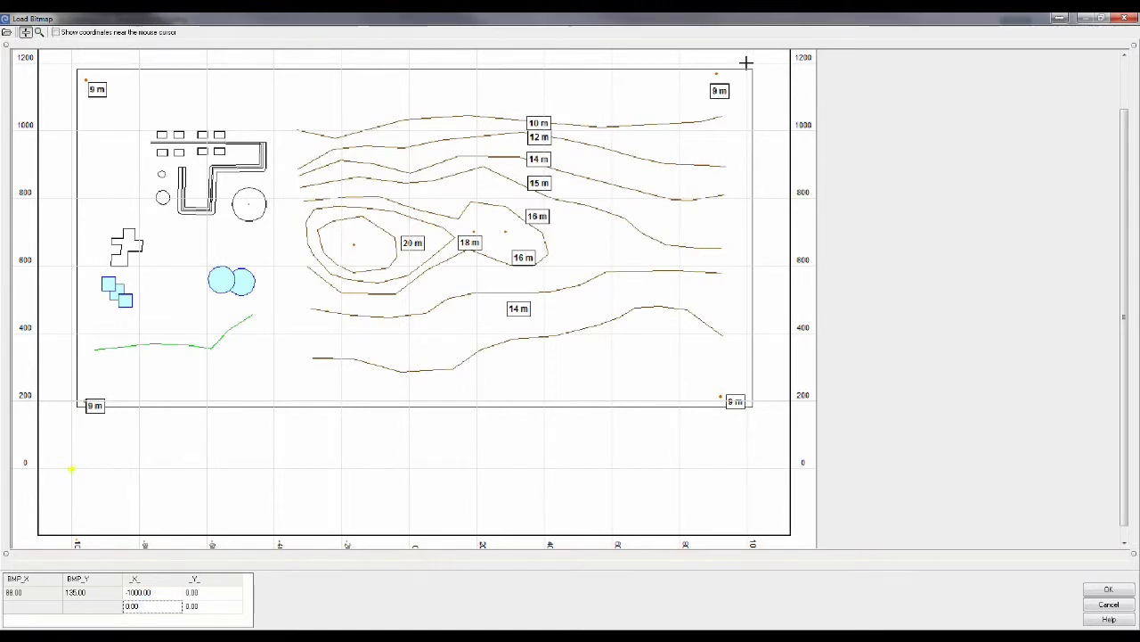
mouse_move(747, 63)
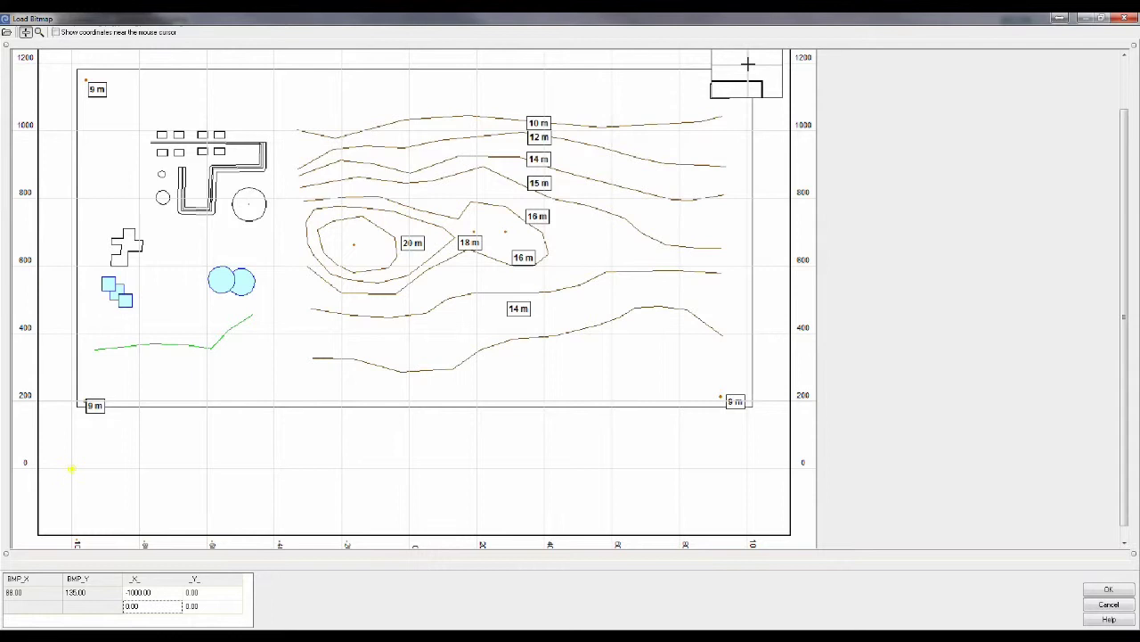
left_click(747, 63)
left_click(147, 605)
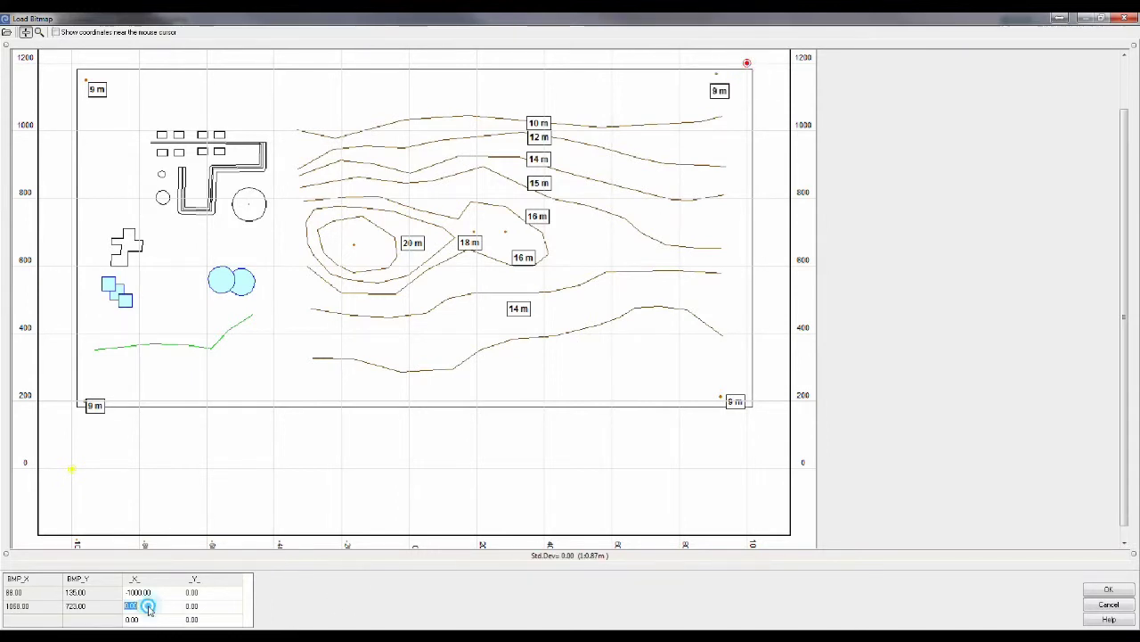
type("1000")
key("Tab")
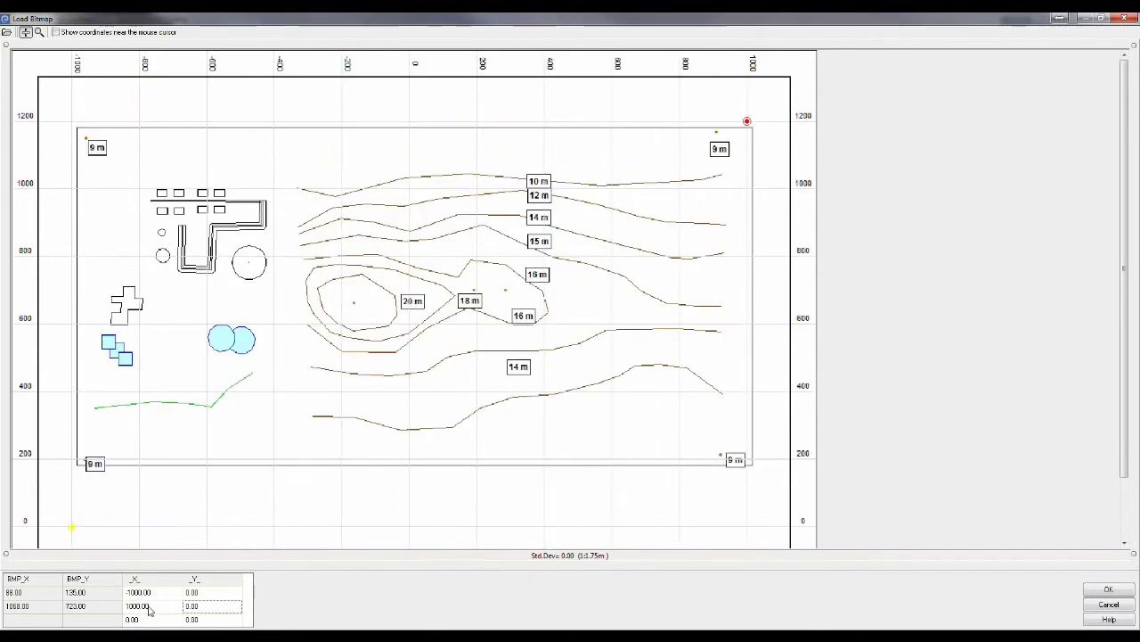
type("1200")
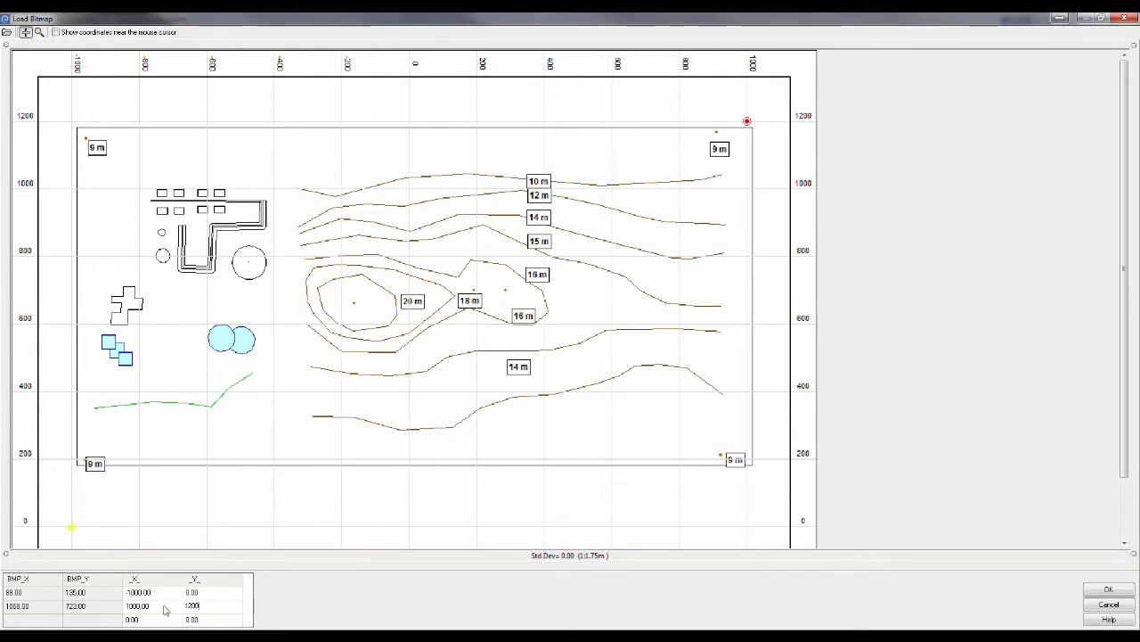
left_click(158, 621)
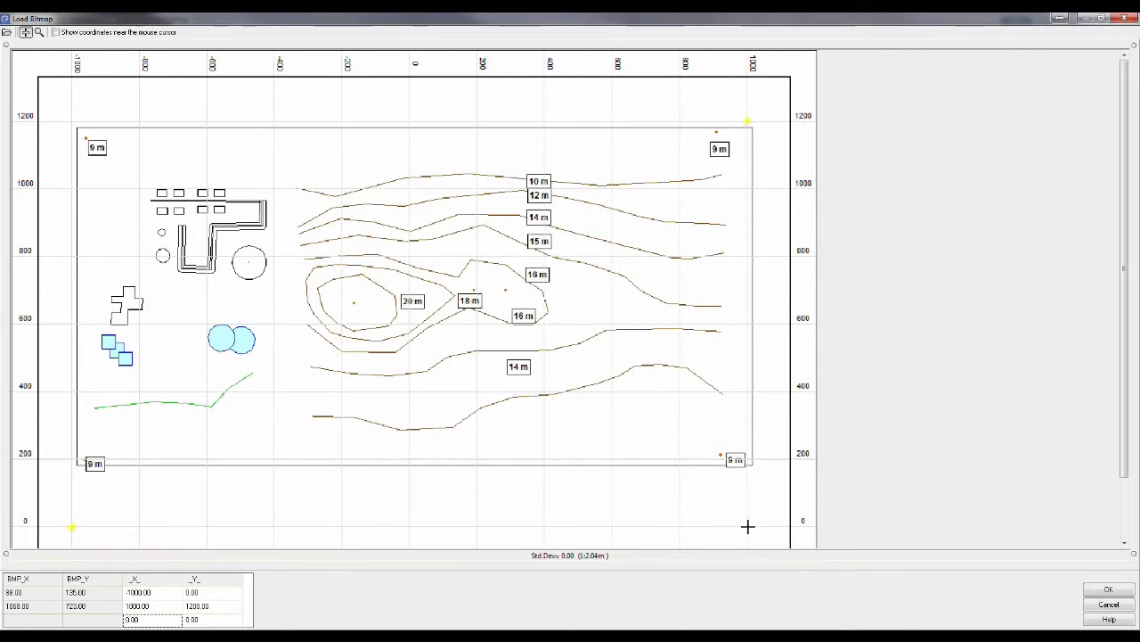
- Pin the lower-right grid point as a third reference point at X 1000, Y 0
mouse_move(746, 526)
left_mouse_down()
mouse_move(731, 529)
mouse_move(746, 526)
left_mouse_up()
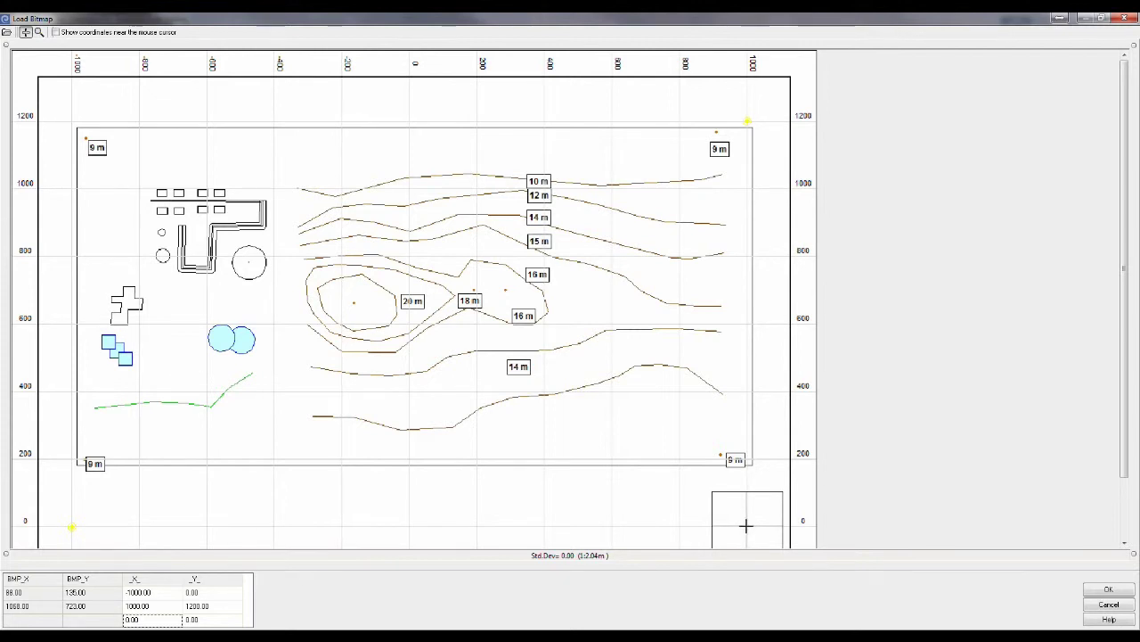
left_click_drag(746, 526, 746, 527)
left_click(152, 619)
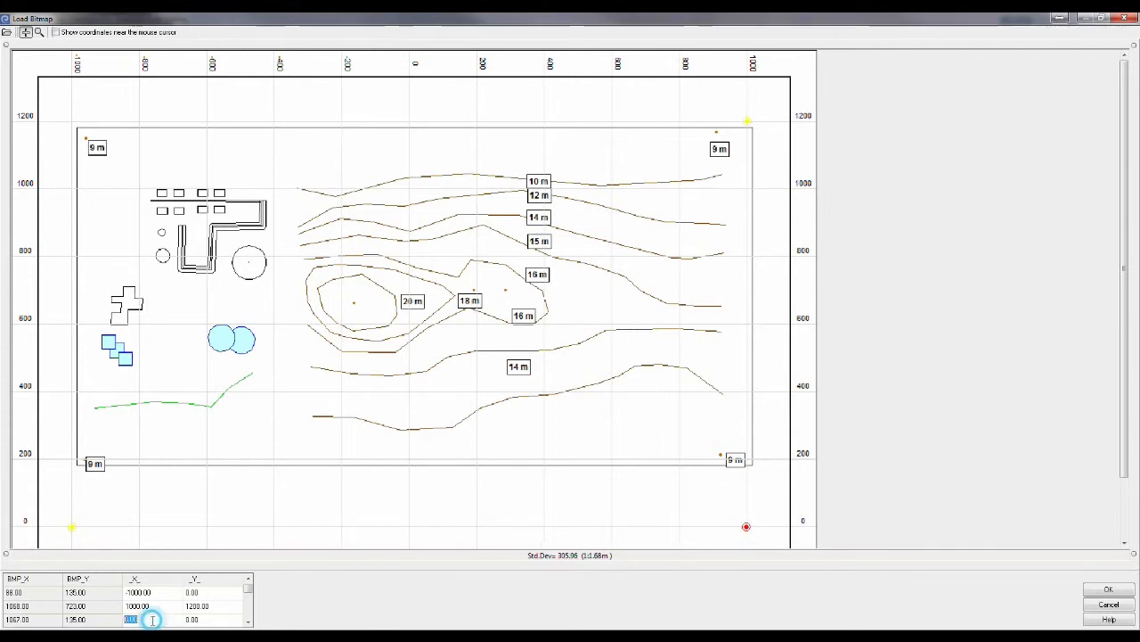
type("100")
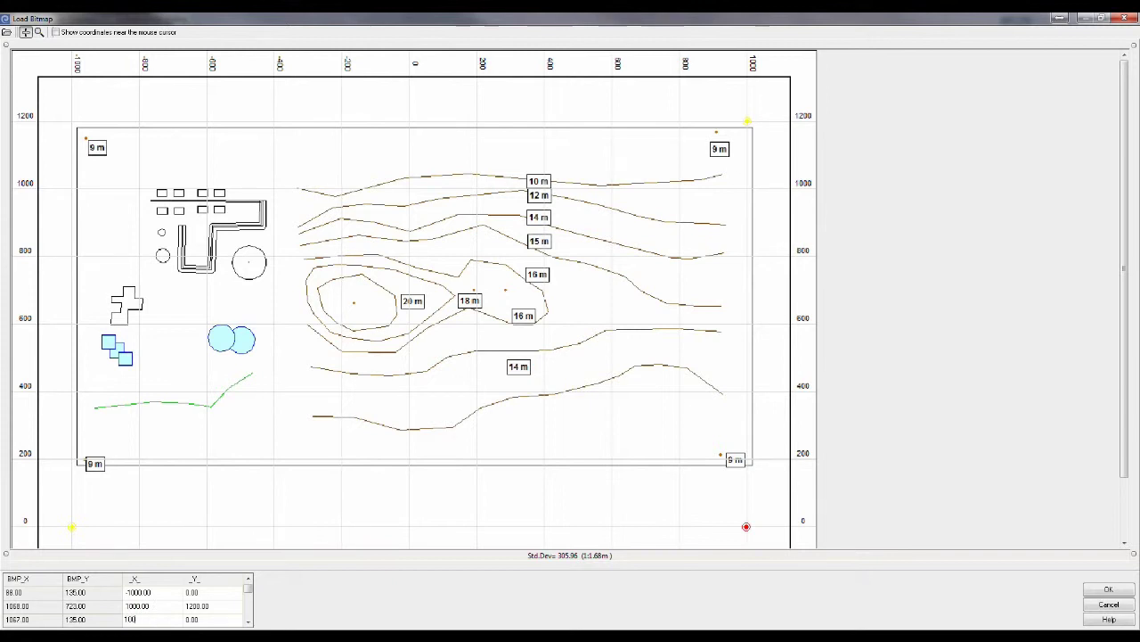
type("0")
left_click(204, 622)
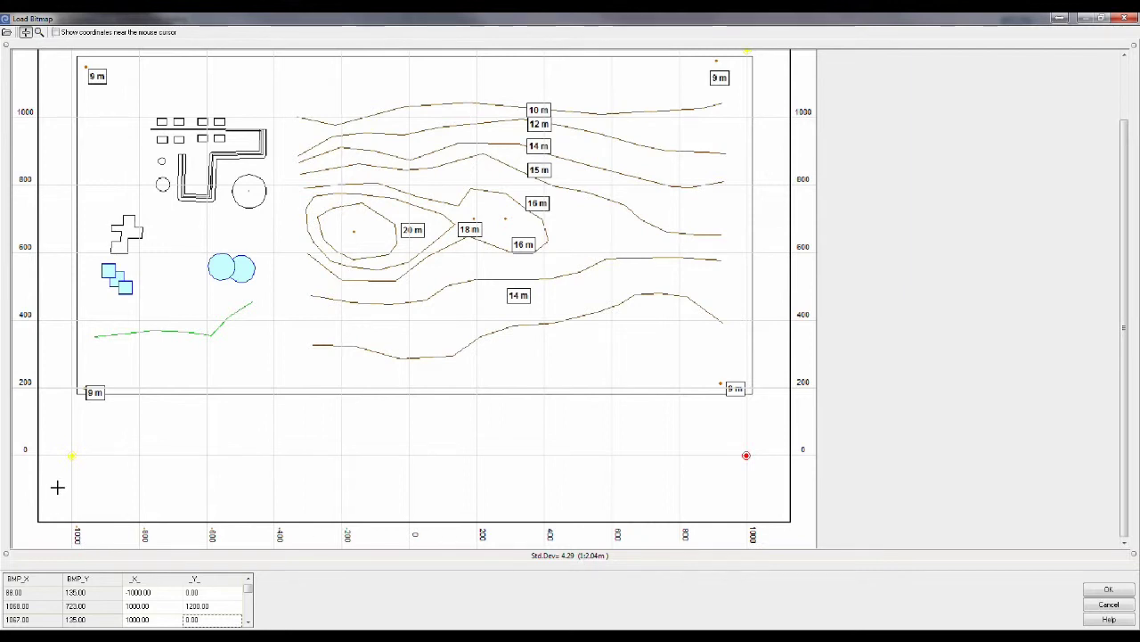
- Re-pin all three reference points onto the lower-left, top-right and lower-right corner markers
left_click(142, 592)
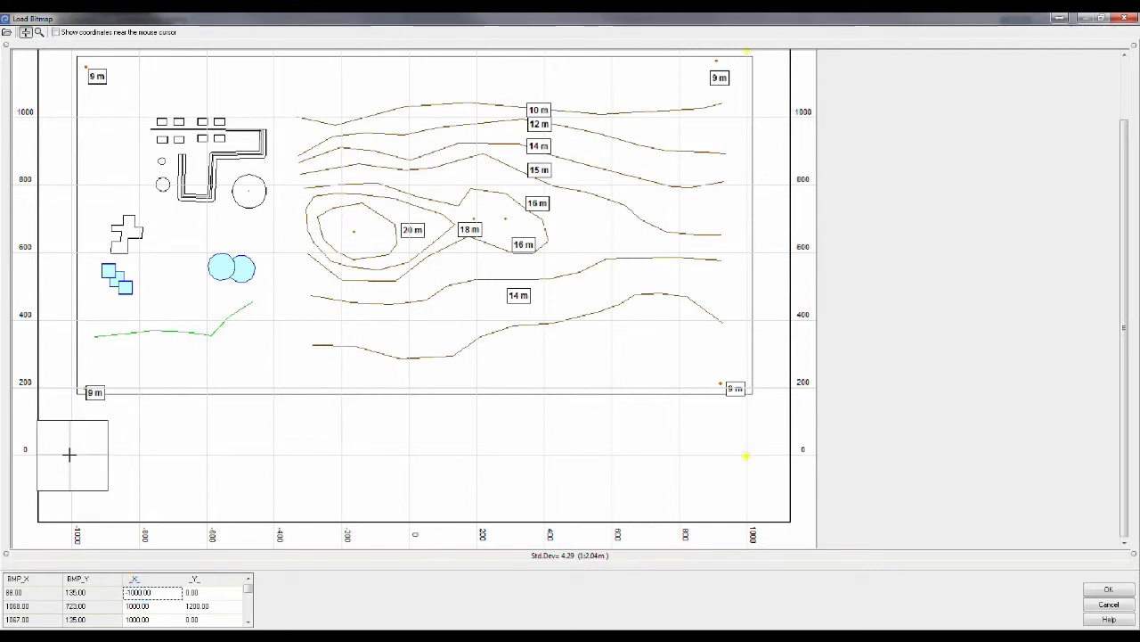
left_click(70, 454)
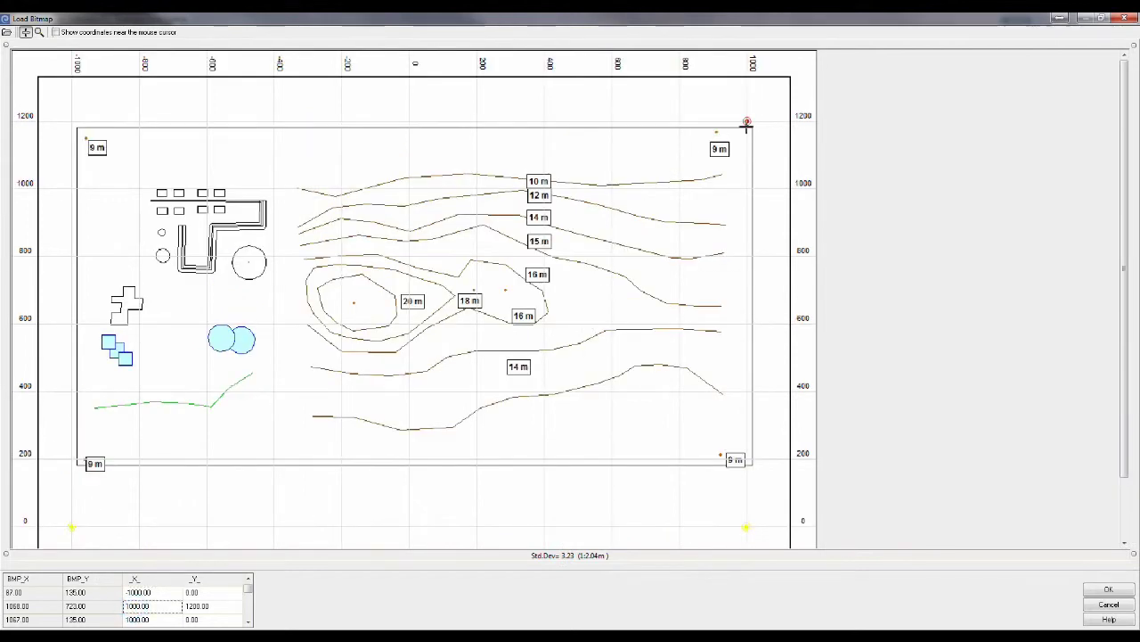
mouse_move(745, 120)
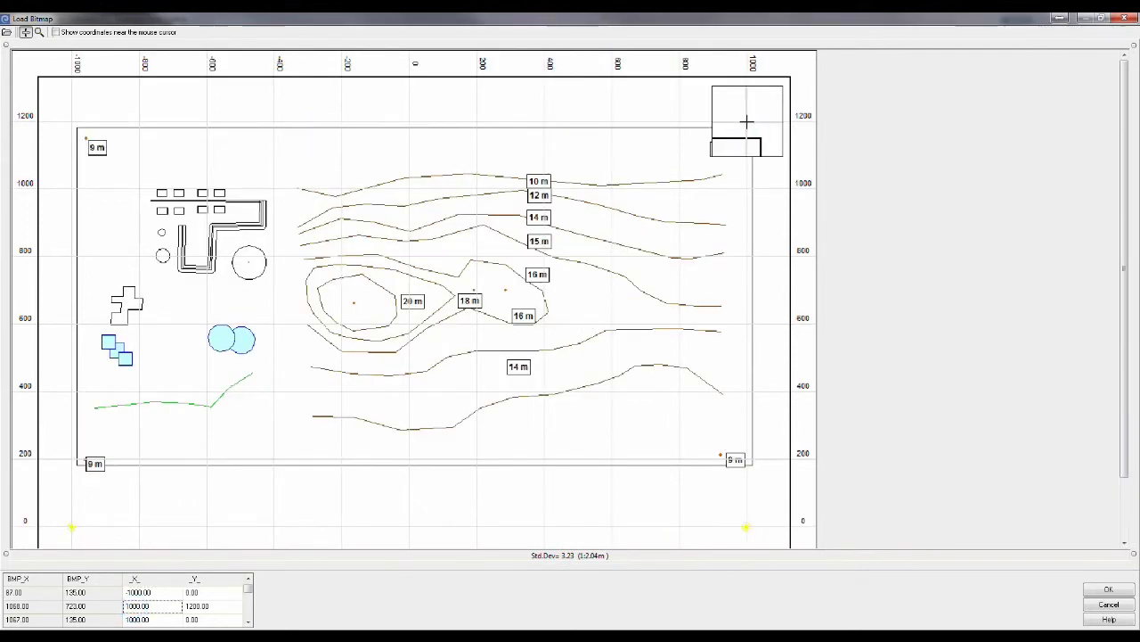
left_click(746, 121)
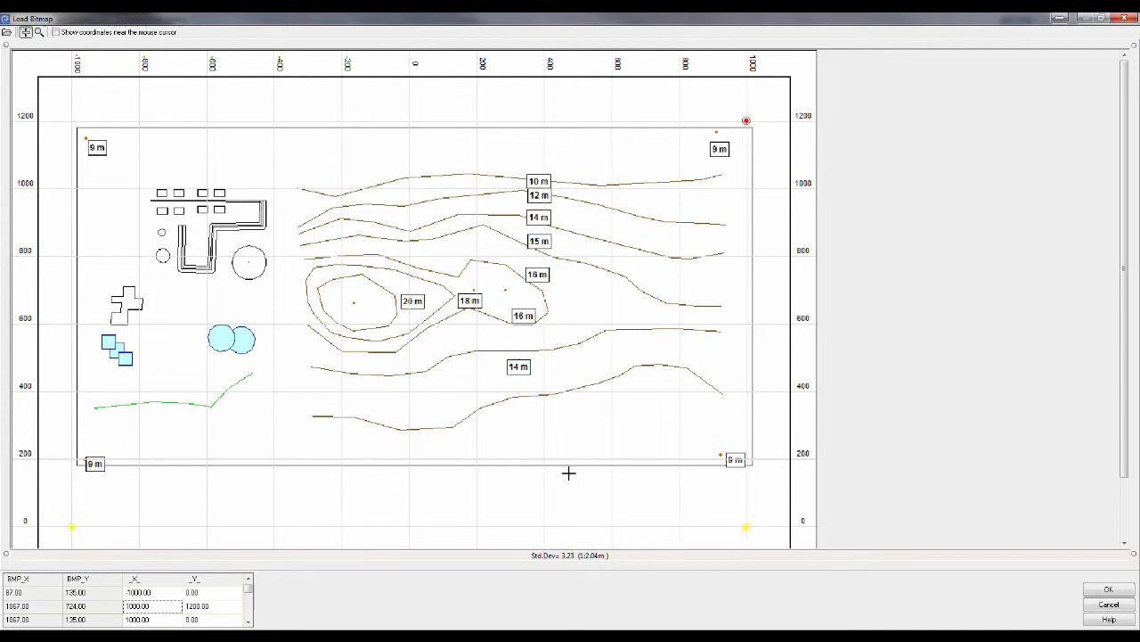
left_click(153, 621)
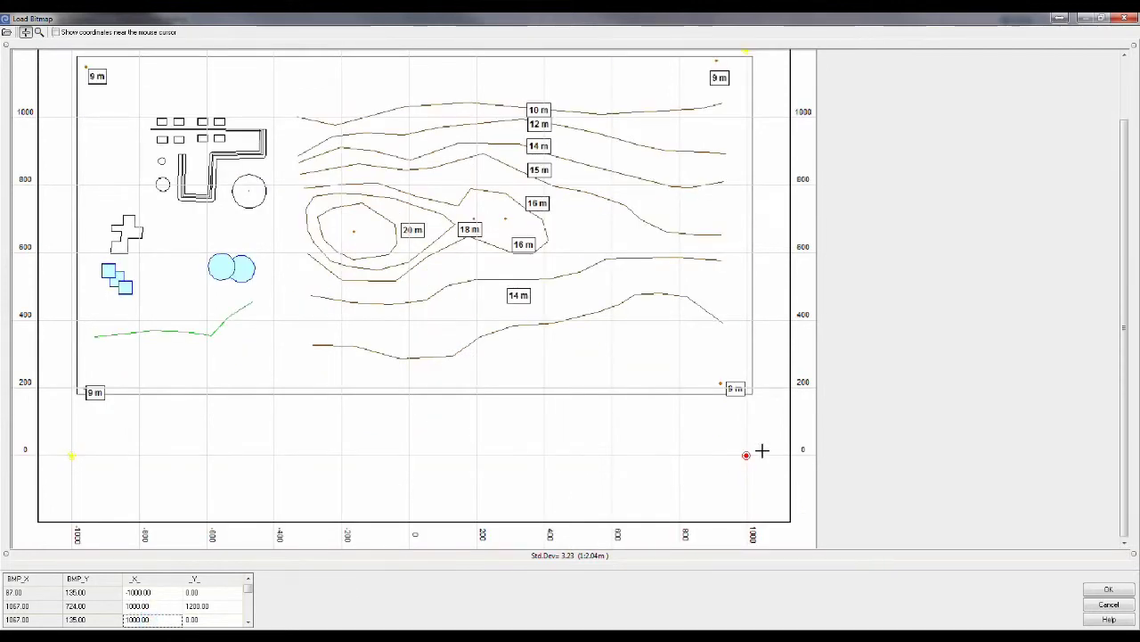
mouse_move(746, 455)
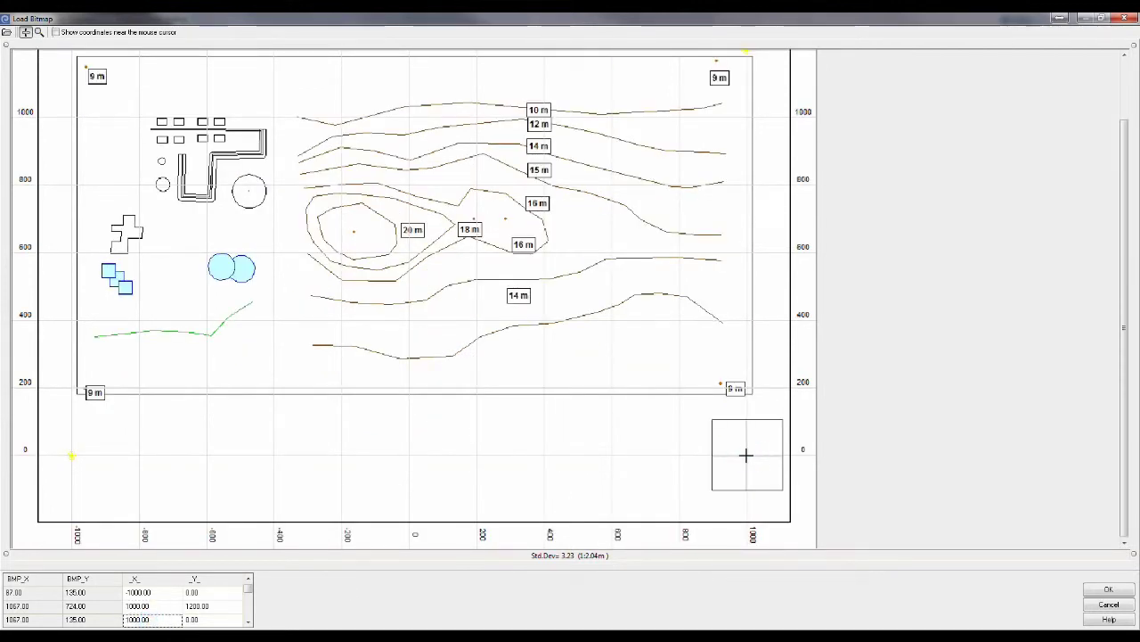
left_click(746, 455)
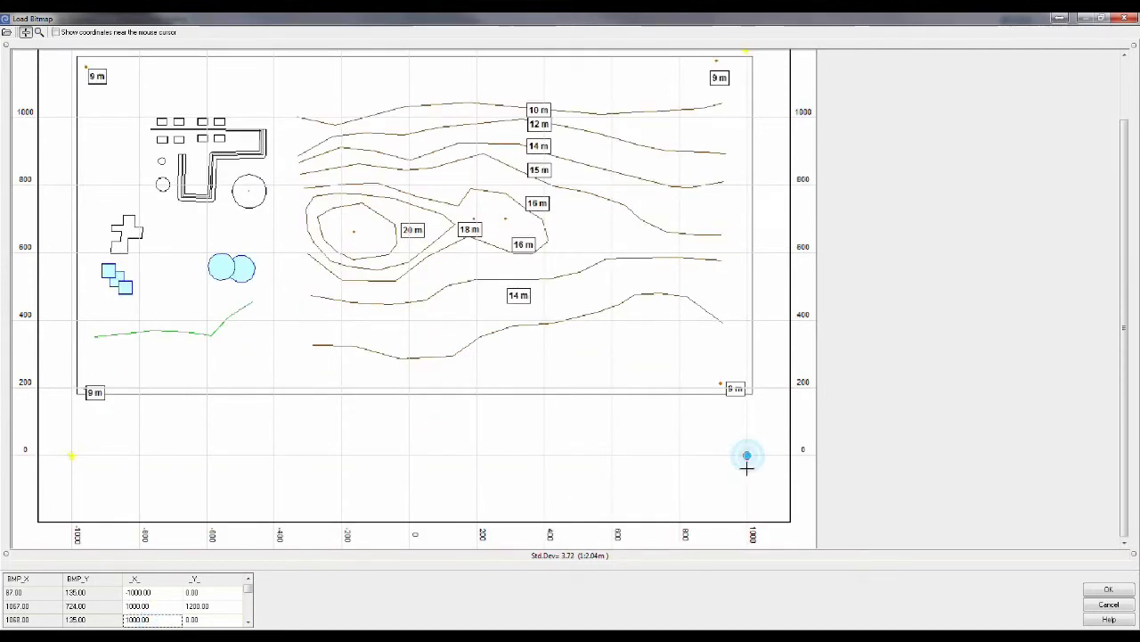
- Accept the georeferenced contour plan and cancel the Object properties dialogs that follow
left_click(1109, 591)
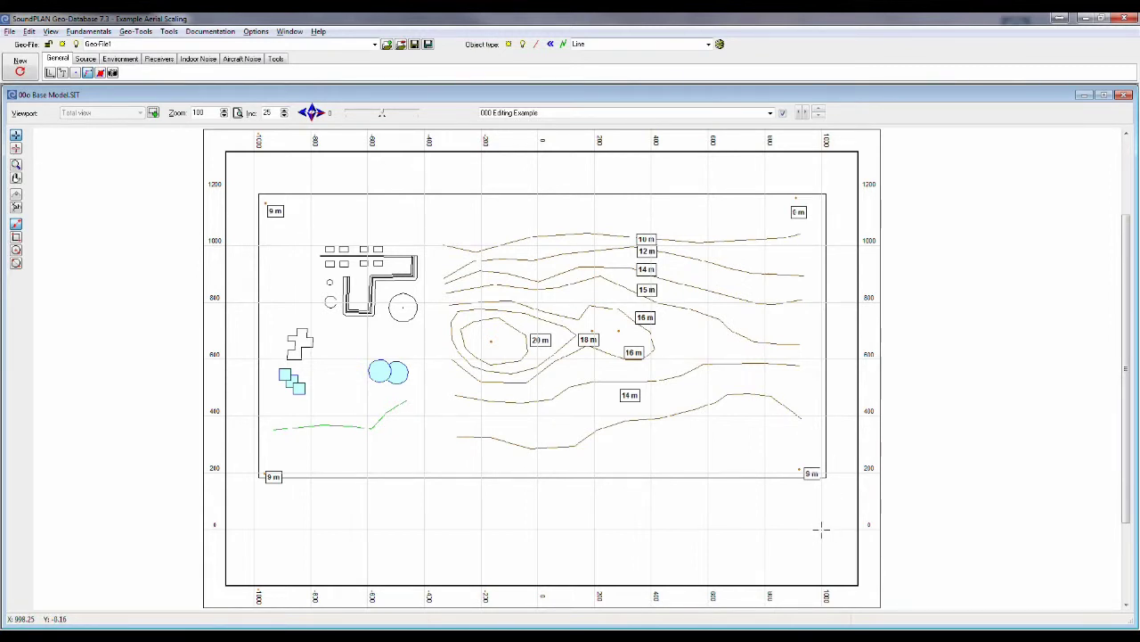
left_click(776, 529)
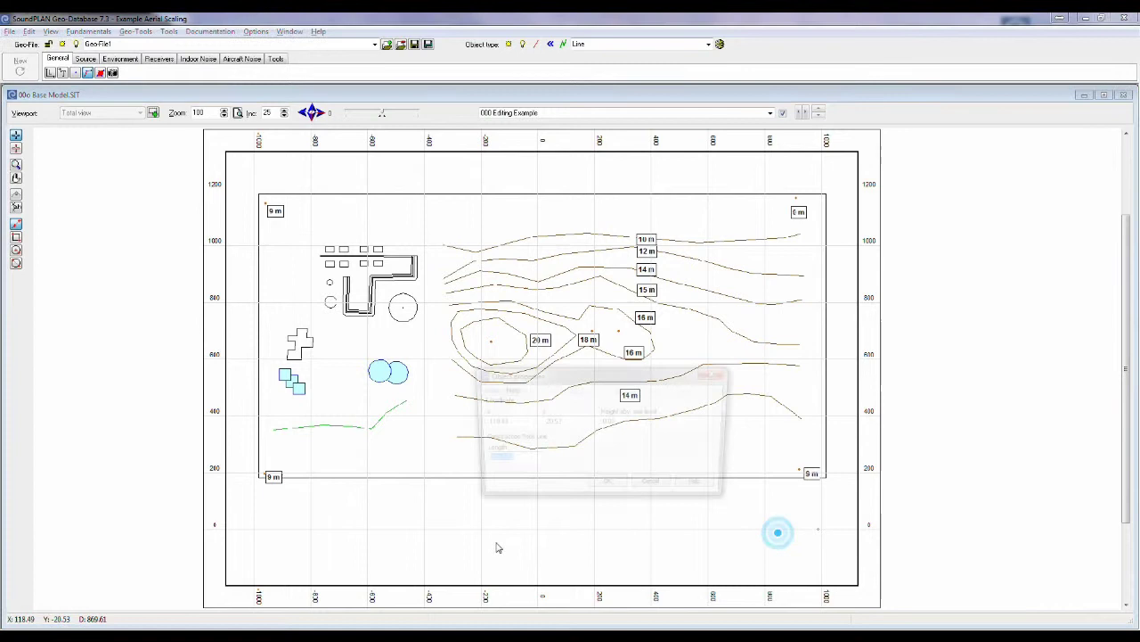
left_click(654, 488)
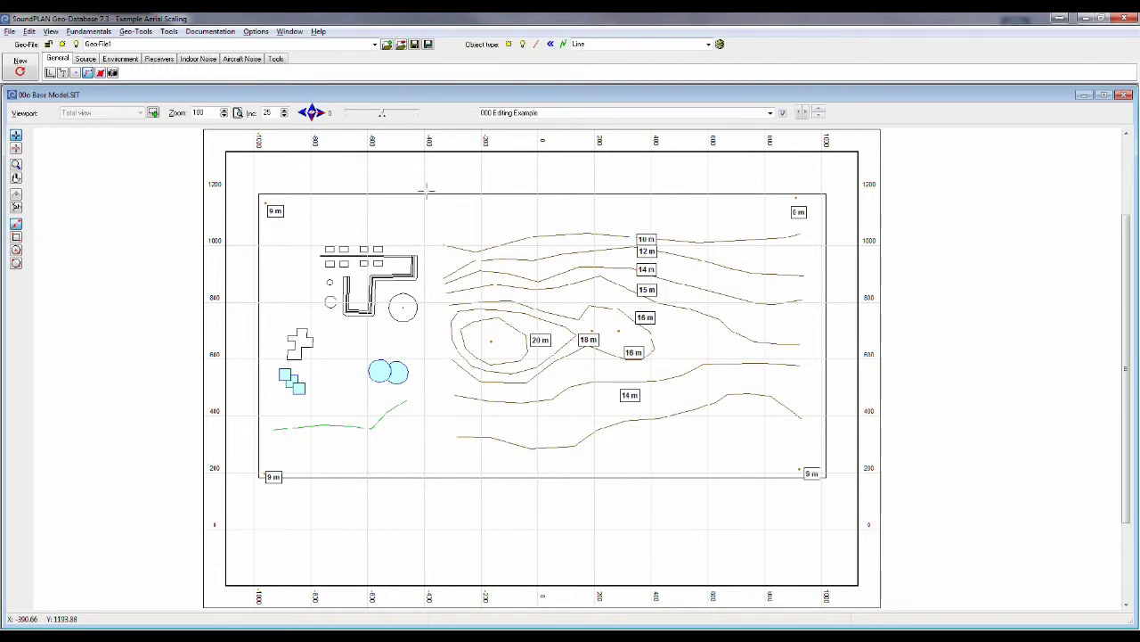
- Load the aerial photo Training_Mooz.bmp via Fundamentals > Bitmap > Load
left_click(87, 33)
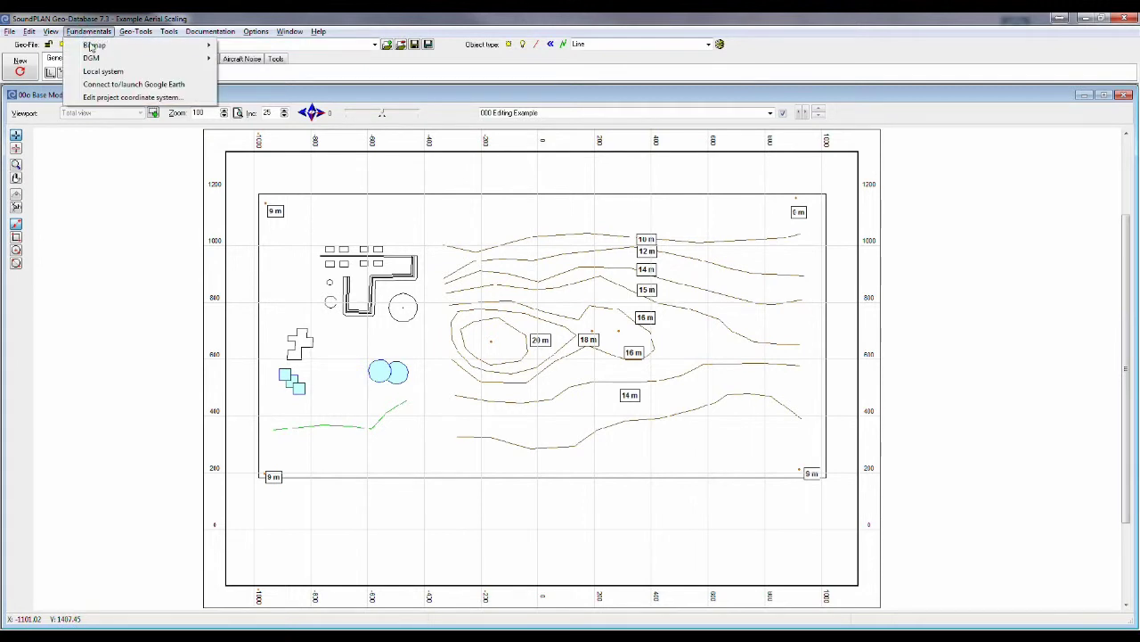
mouse_move(95, 45)
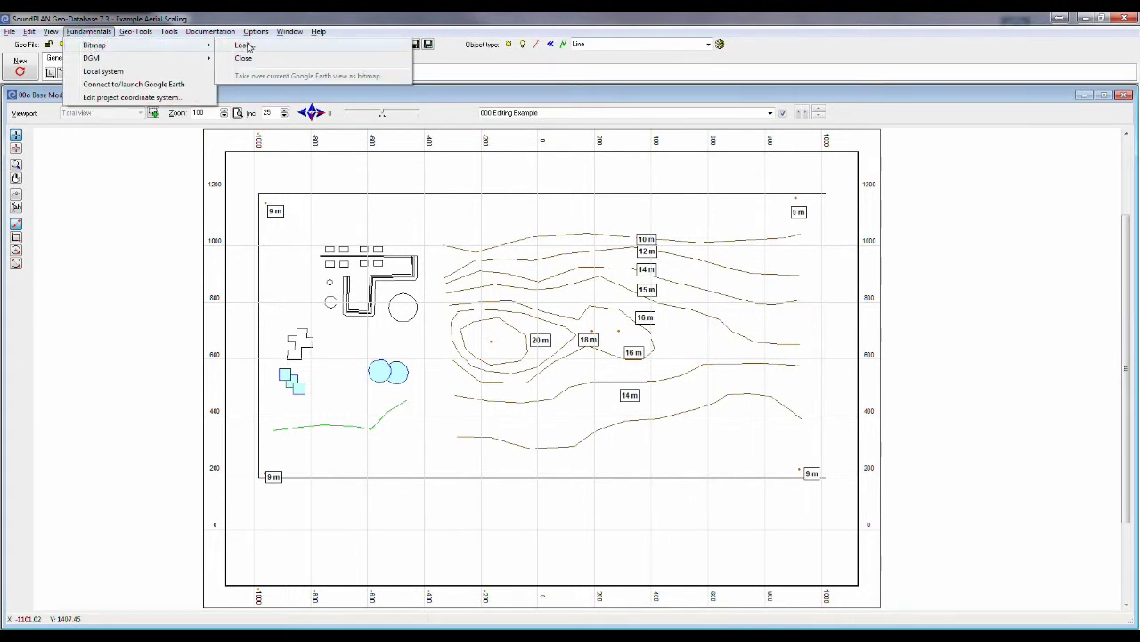
left_click(248, 45)
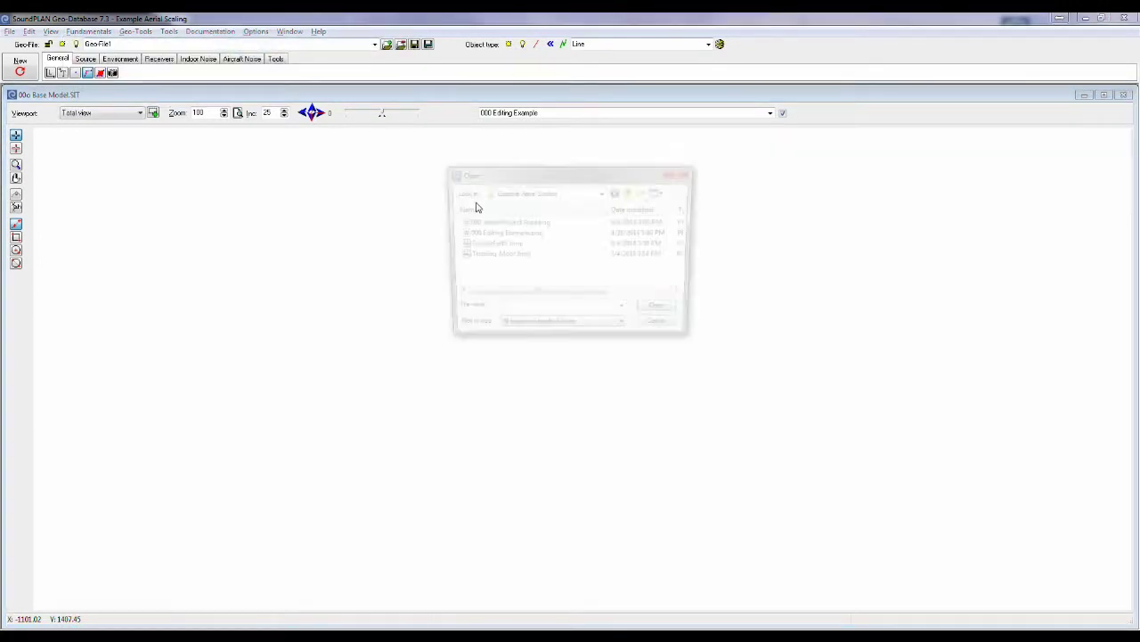
left_click(505, 256)
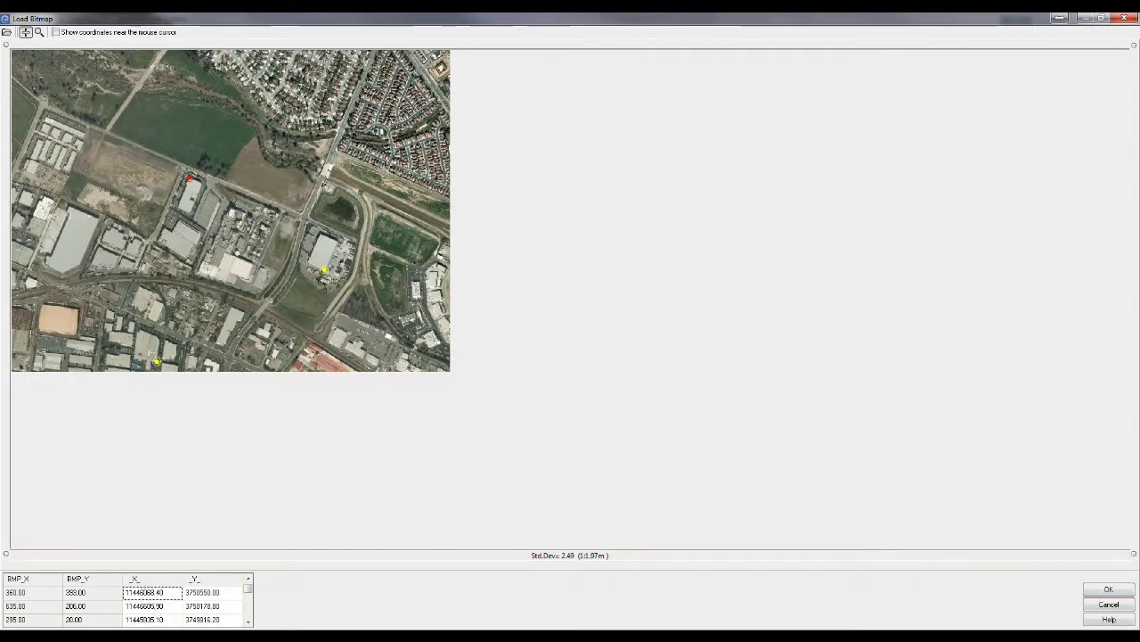
- Check the photo's second and third reference points, then accept its georeferencing
left_click(151, 606)
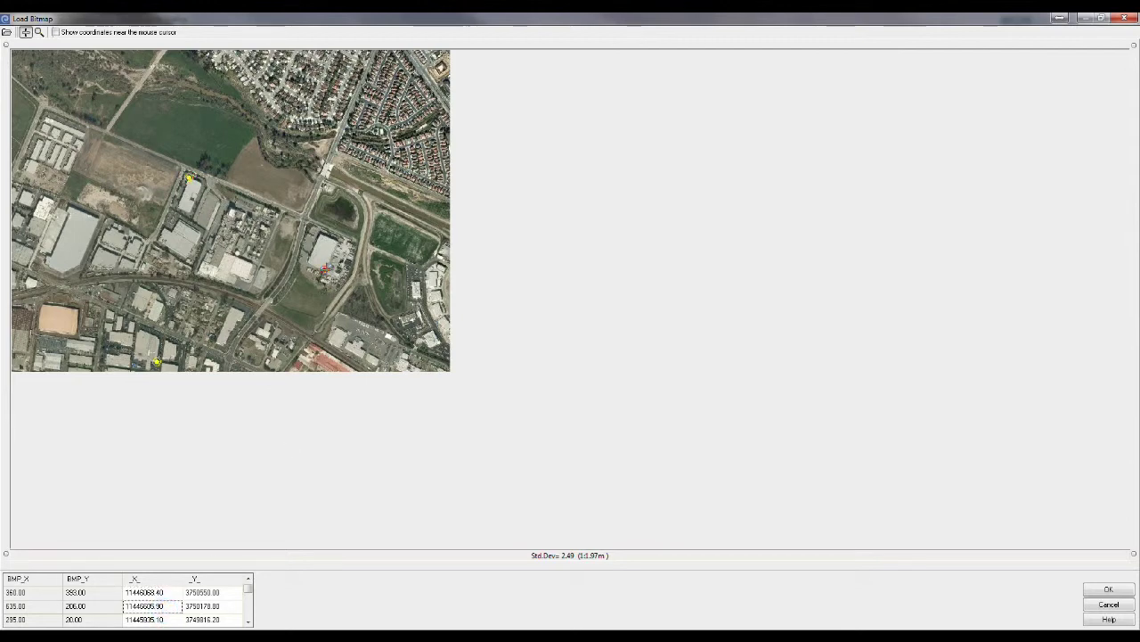
left_click(160, 620)
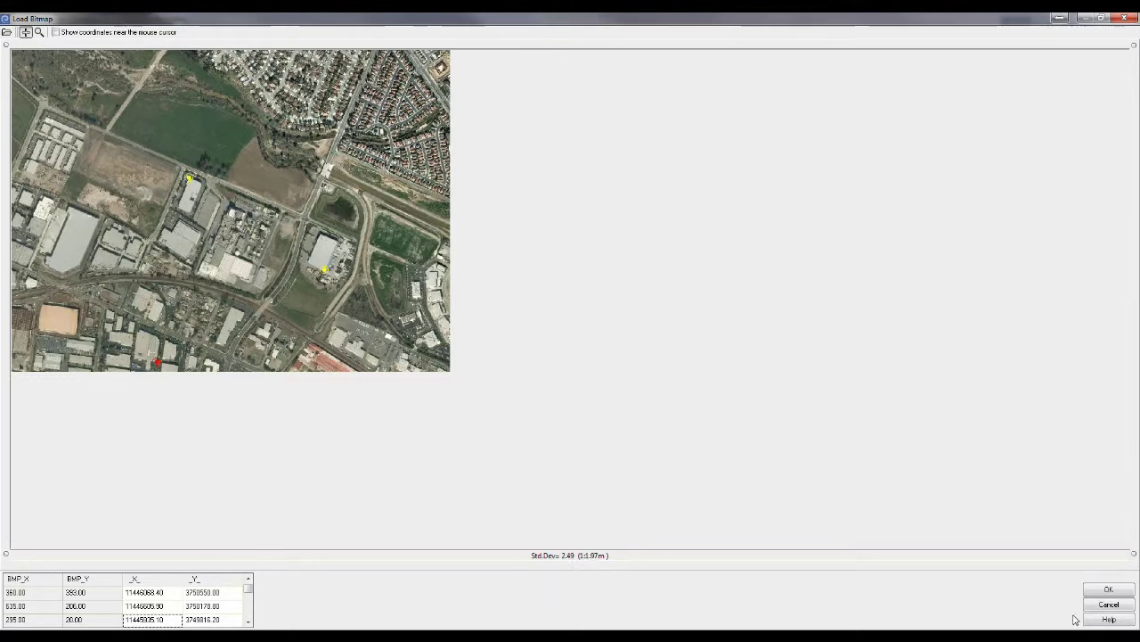
left_click(1108, 589)
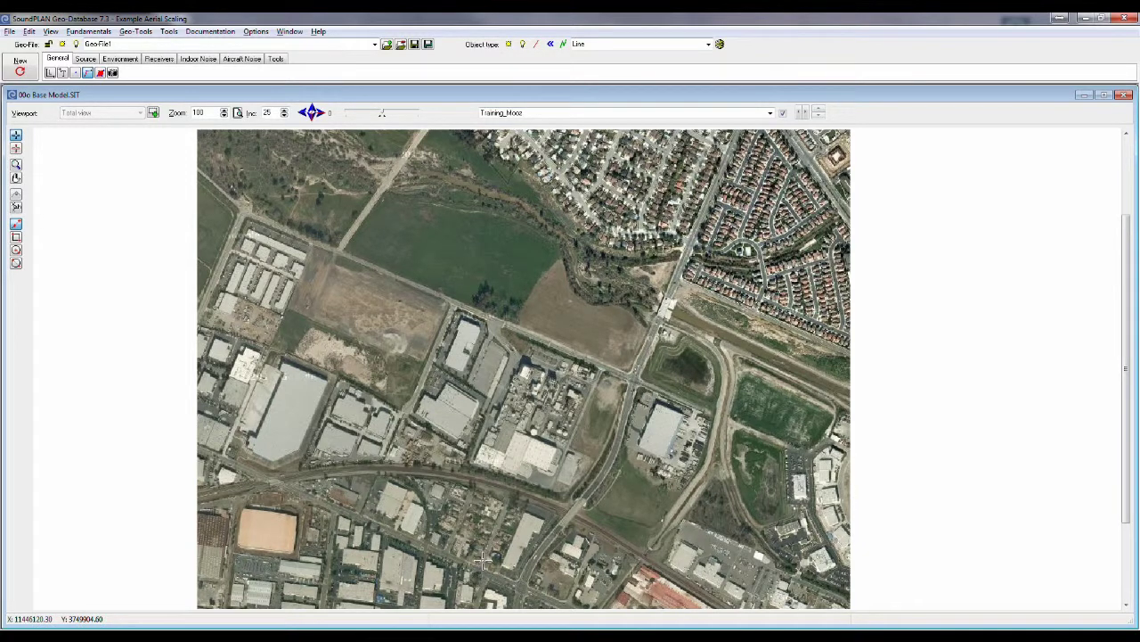
- Load 000 Aerial Project Area.png as a new background bitmap
left_click(105, 32)
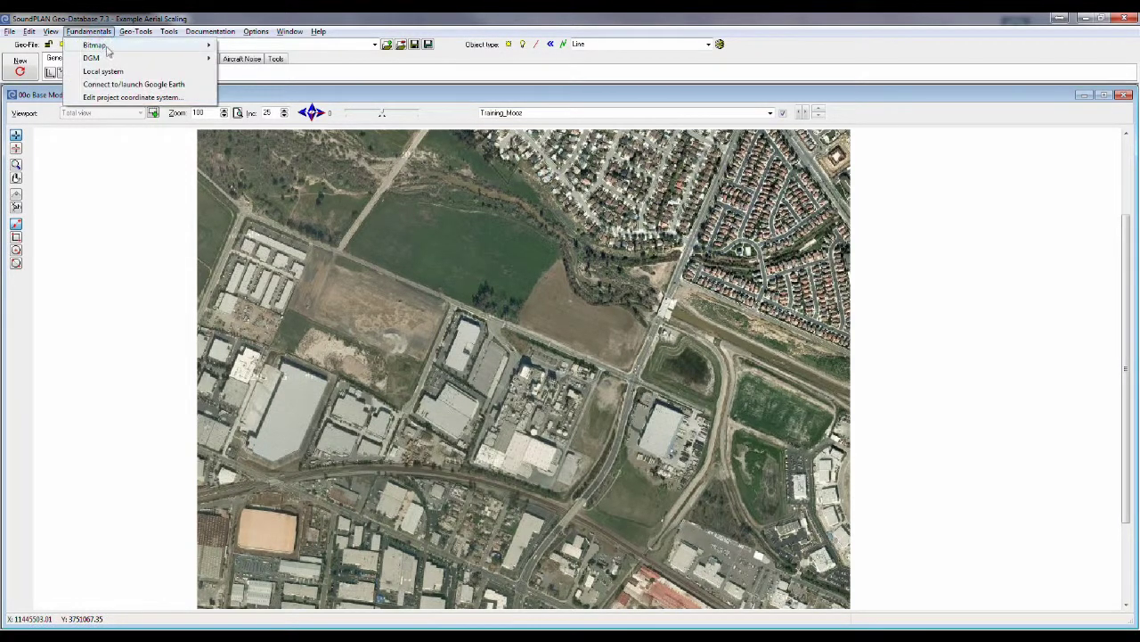
mouse_move(106, 47)
left_click(267, 44)
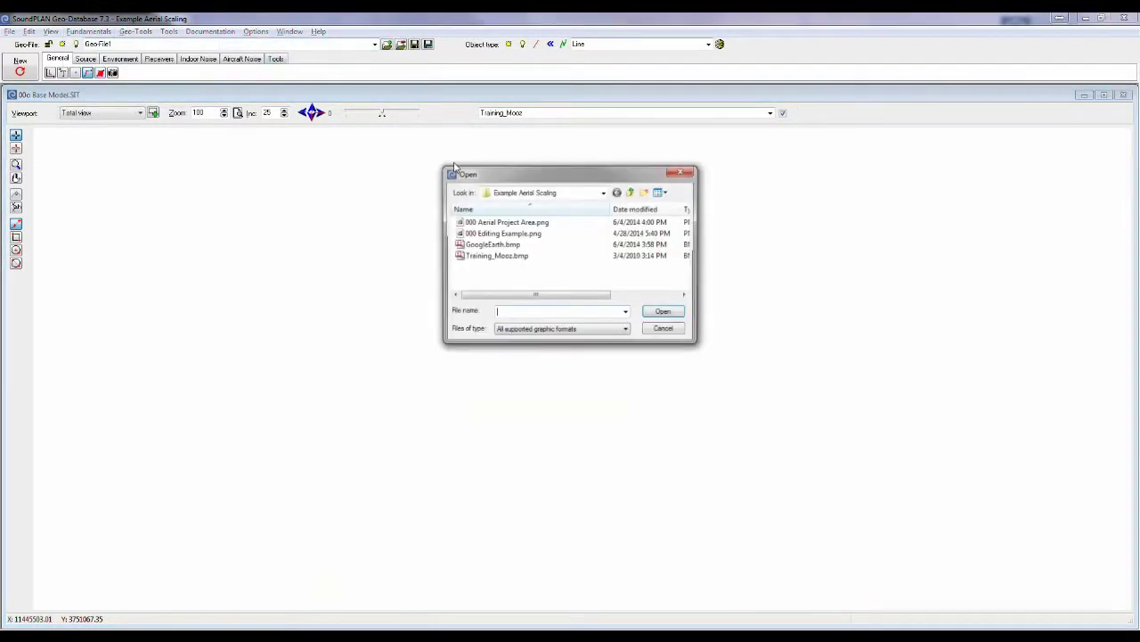
double_click(486, 222)
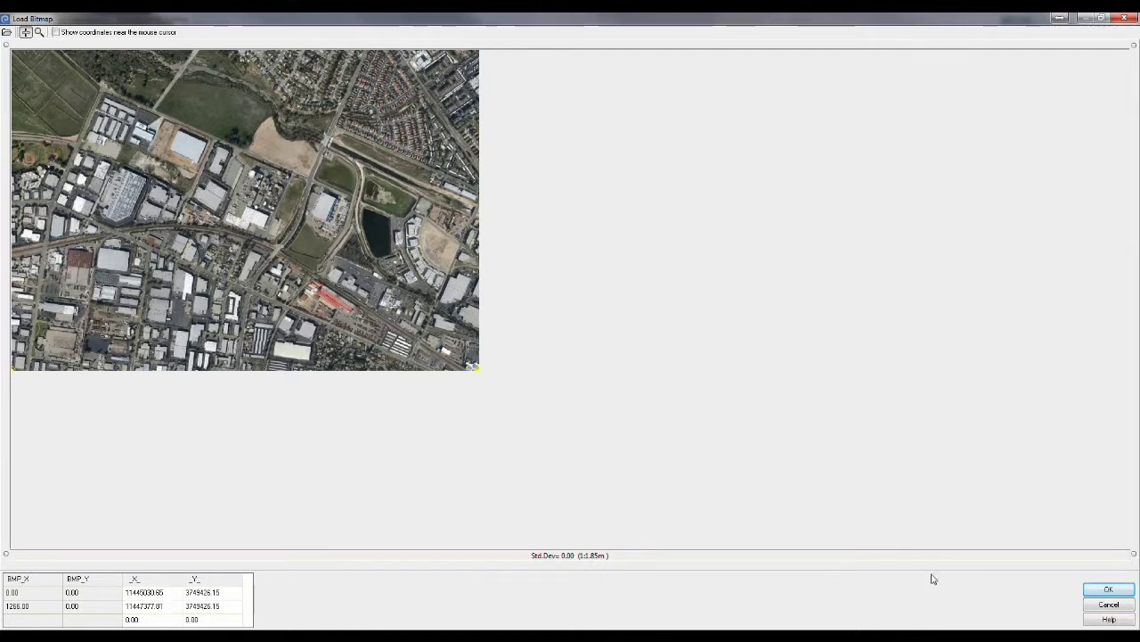
- Accept the 000 Aerial Project Area scaling and reopen the Fundamentals menu
left_click(1108, 589)
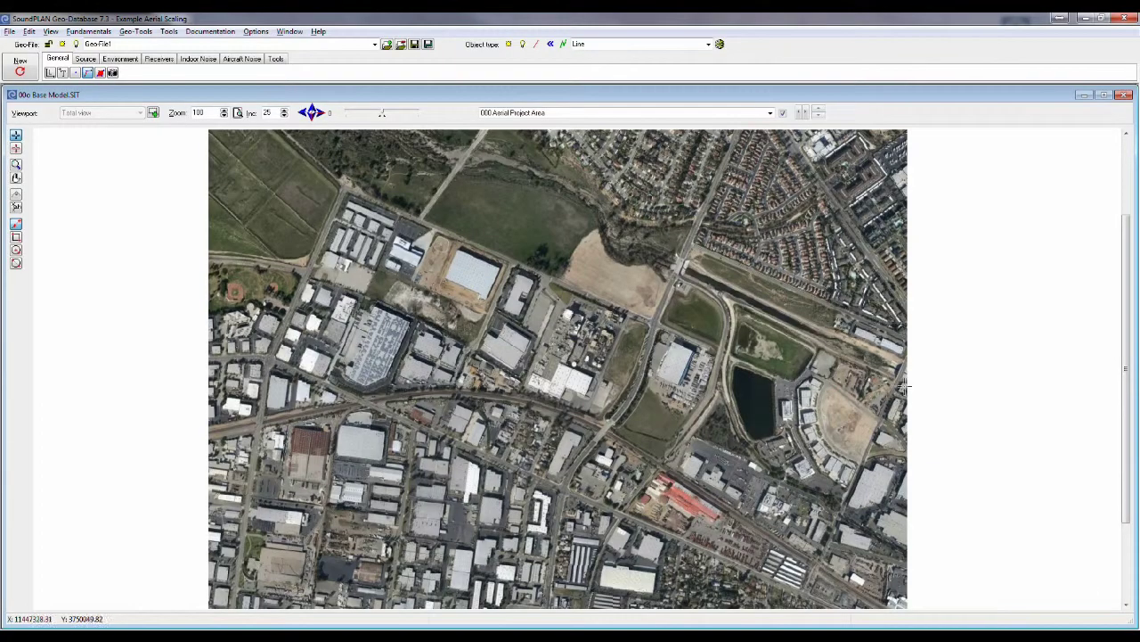
left_click(90, 31)
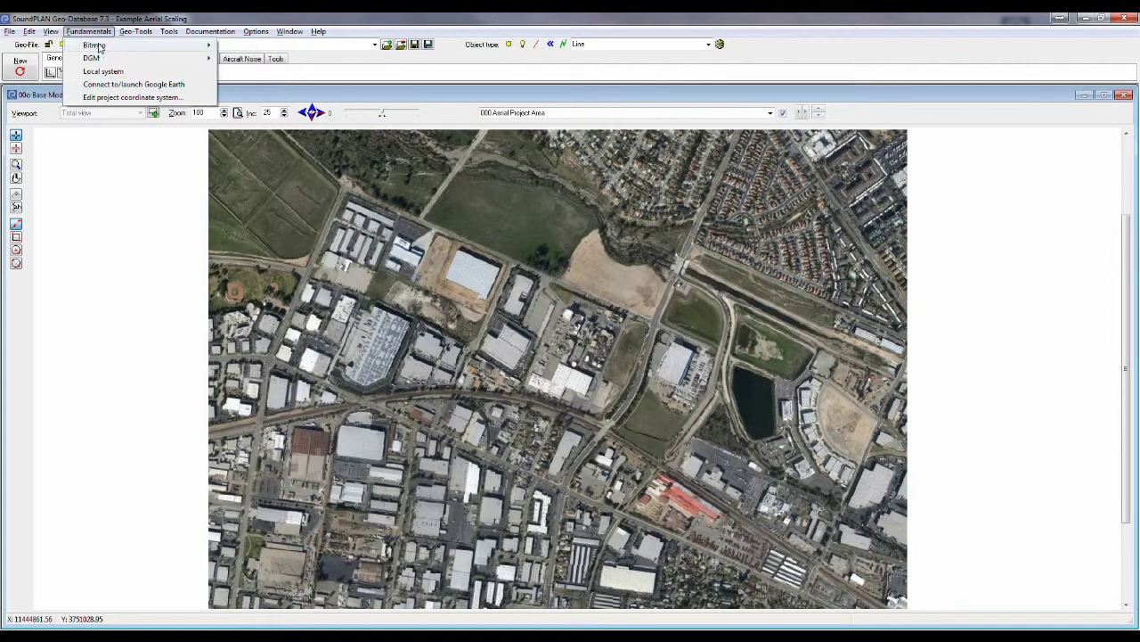
mouse_move(100, 45)
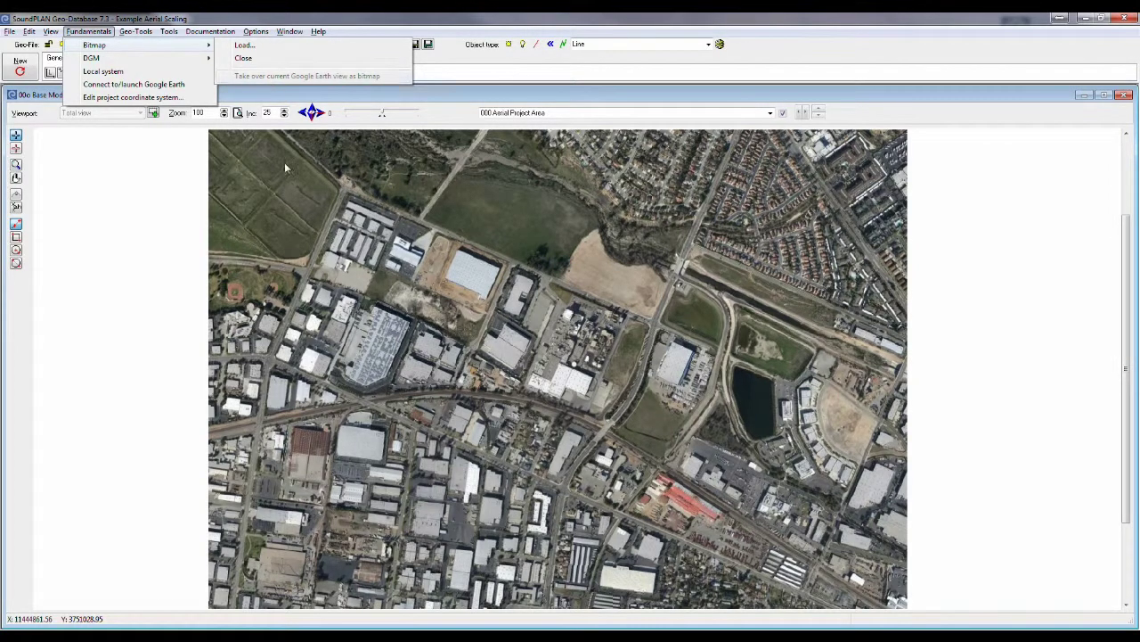
left_click(485, 96)
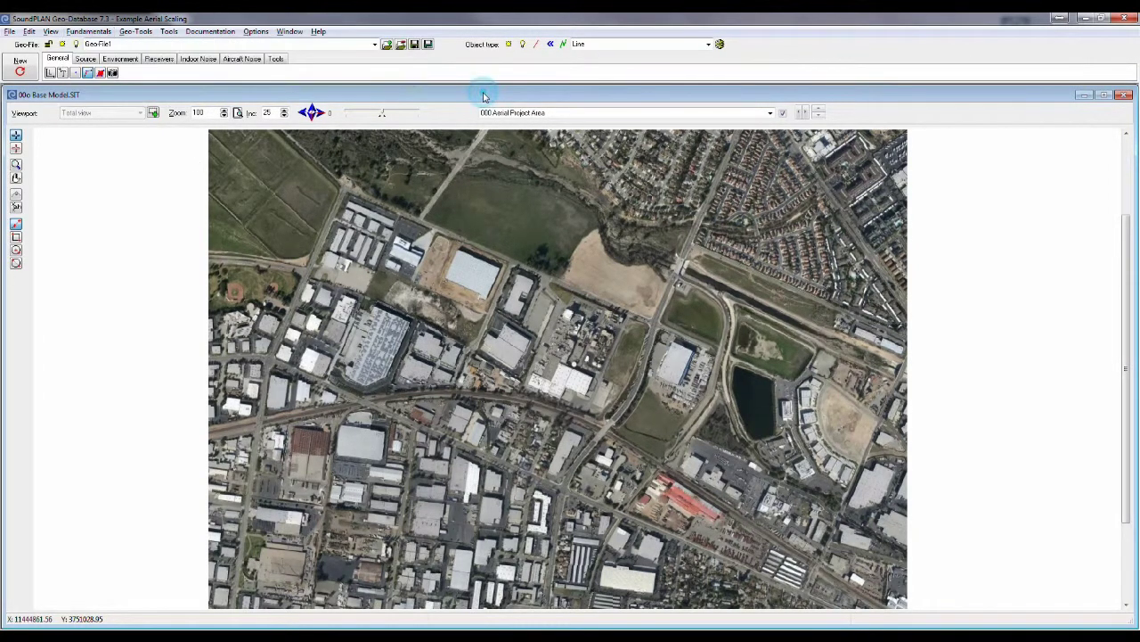